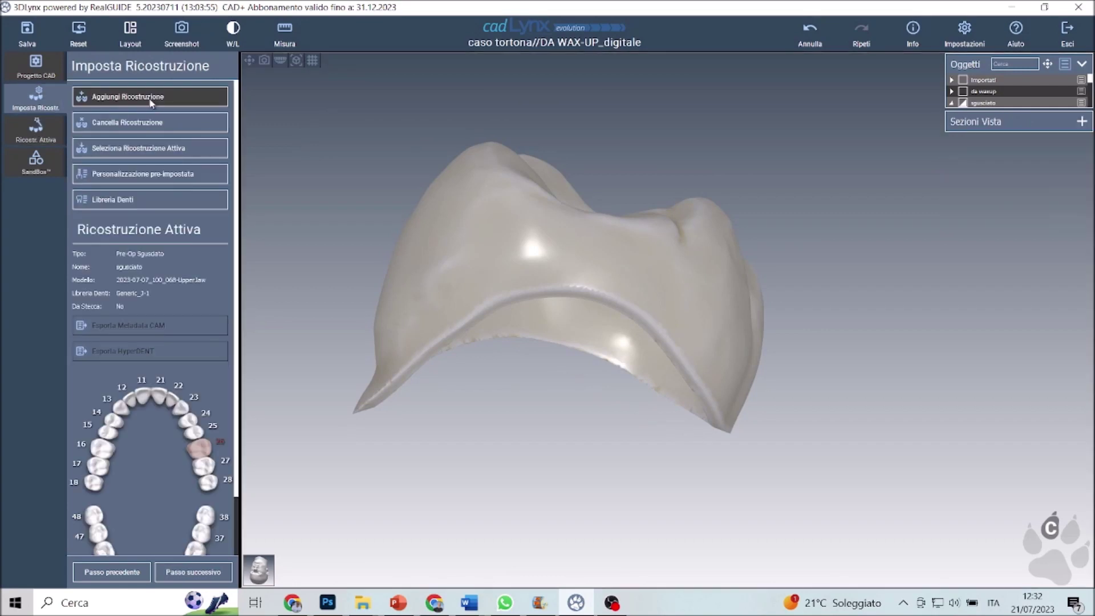
Create a Pre-Op reconstruction with the "Prelimatura con monconi" workflow for tooth 26, named "provvisorio con modello".
left_click(148, 98)
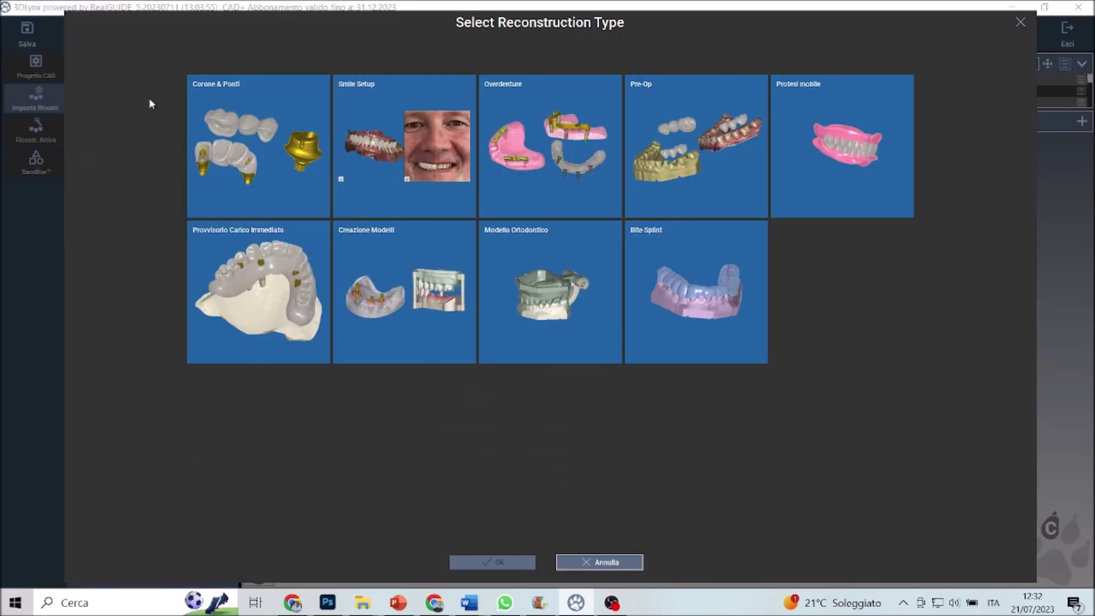
double_click(722, 170)
double_click(448, 138)
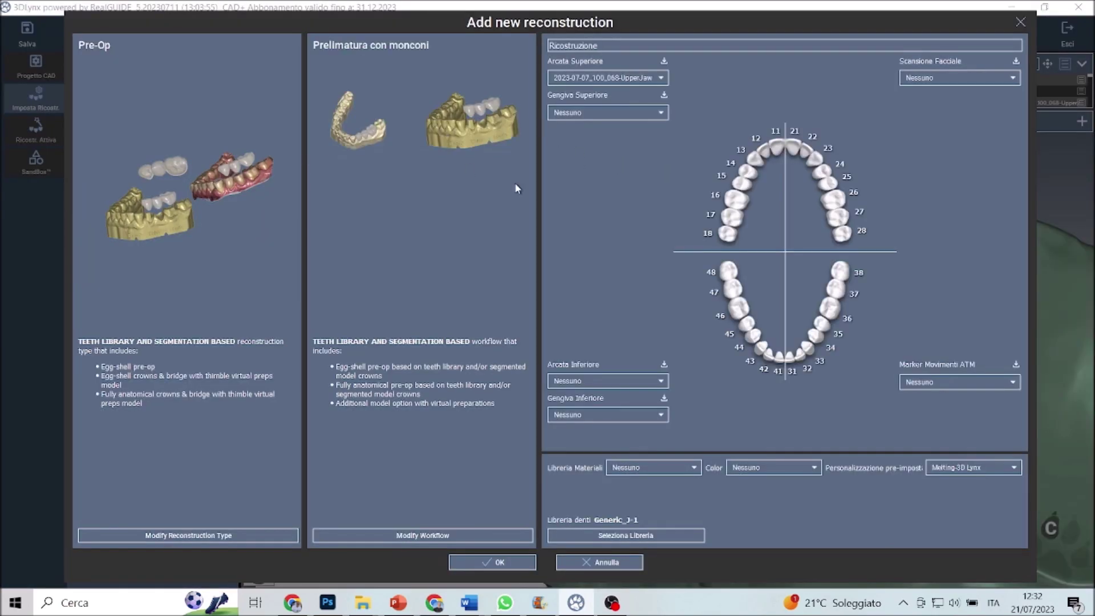
left_click(832, 201)
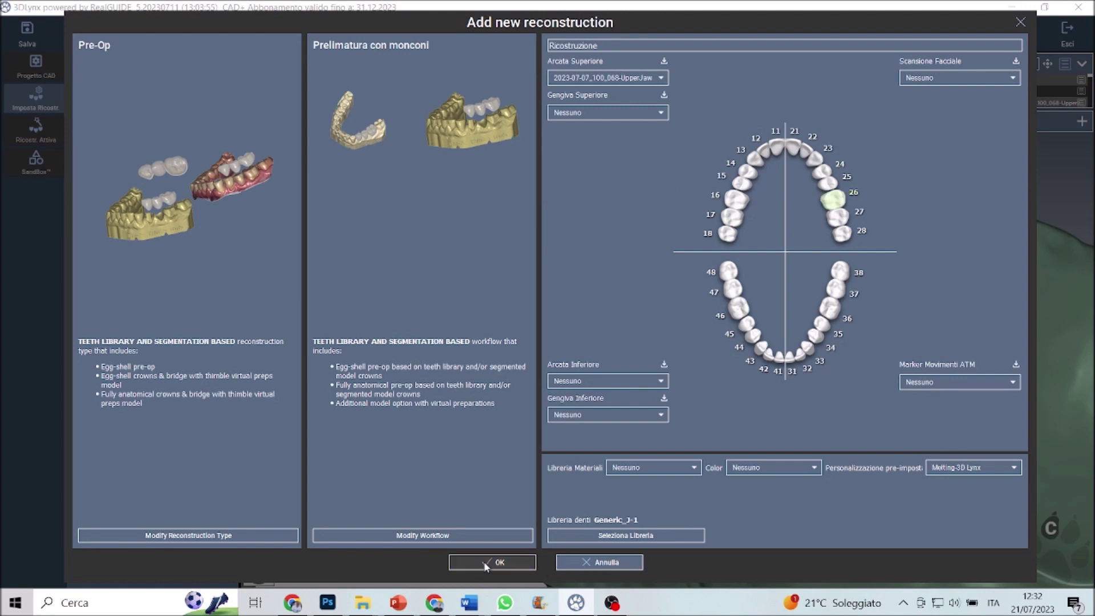
left_click_drag(598, 46, 594, 46)
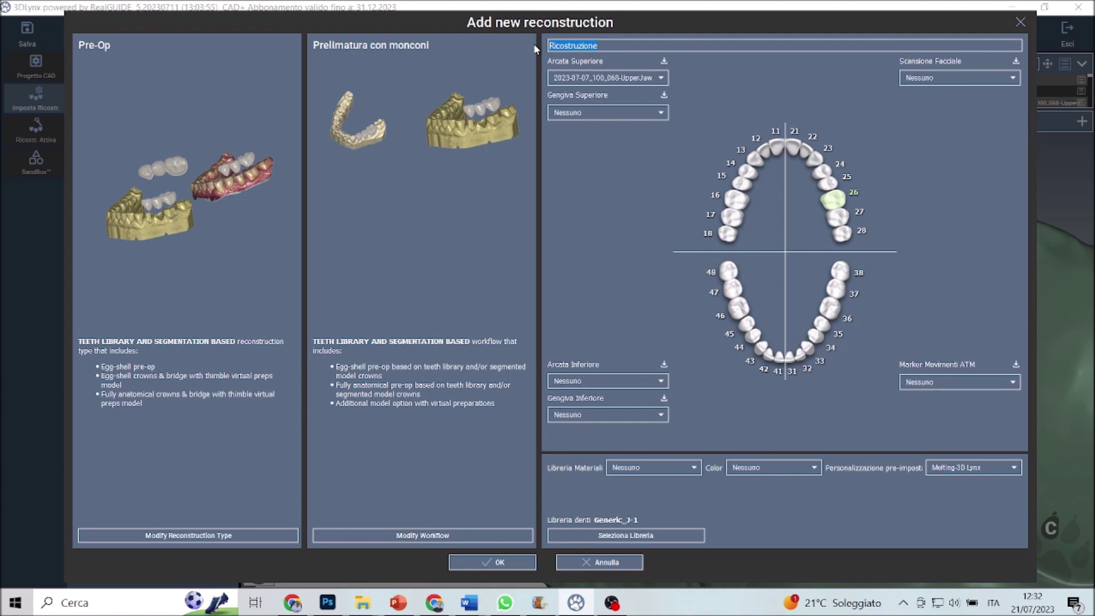
type("con modello")
left_click(509, 564)
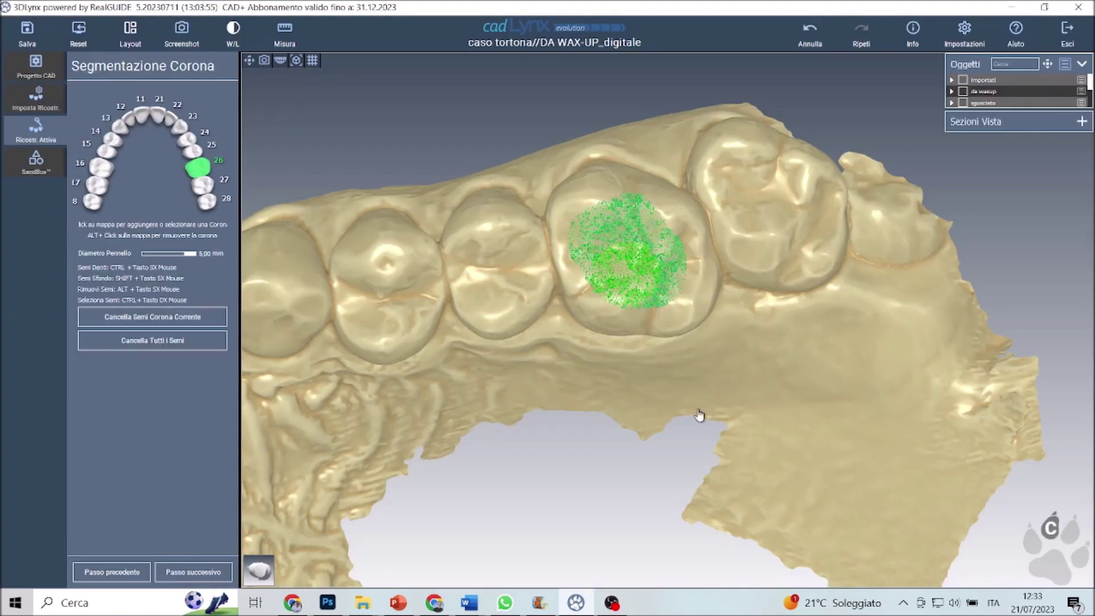
Accept the crown segmentation of tooth 26 and examine the segmented crown at the tooth type stage.
left_click(192, 572)
left_click(190, 572)
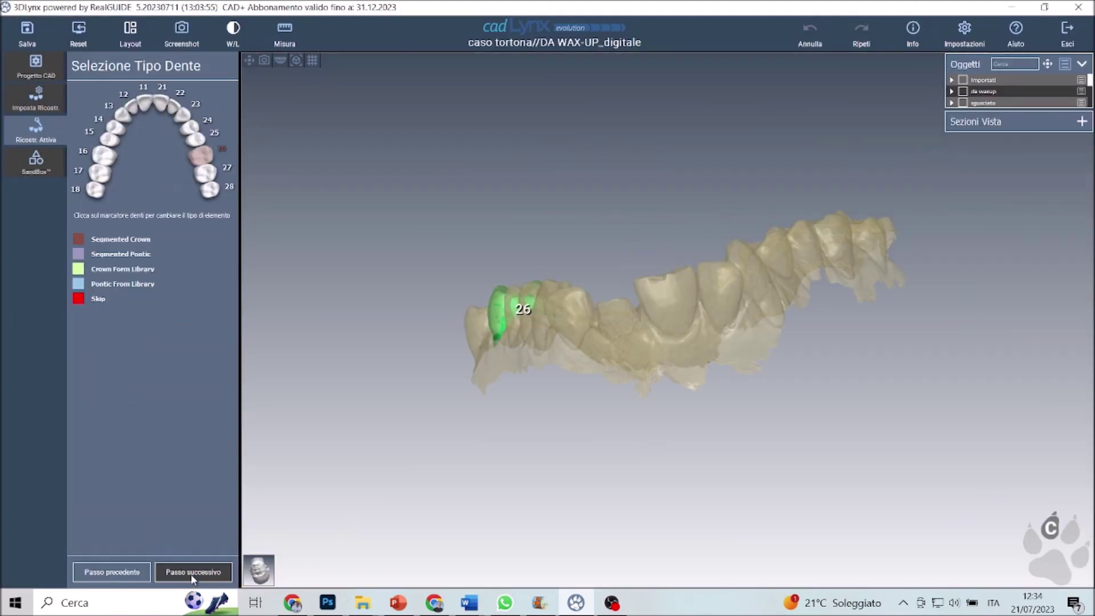
scroll(631, 450, "up", 4)
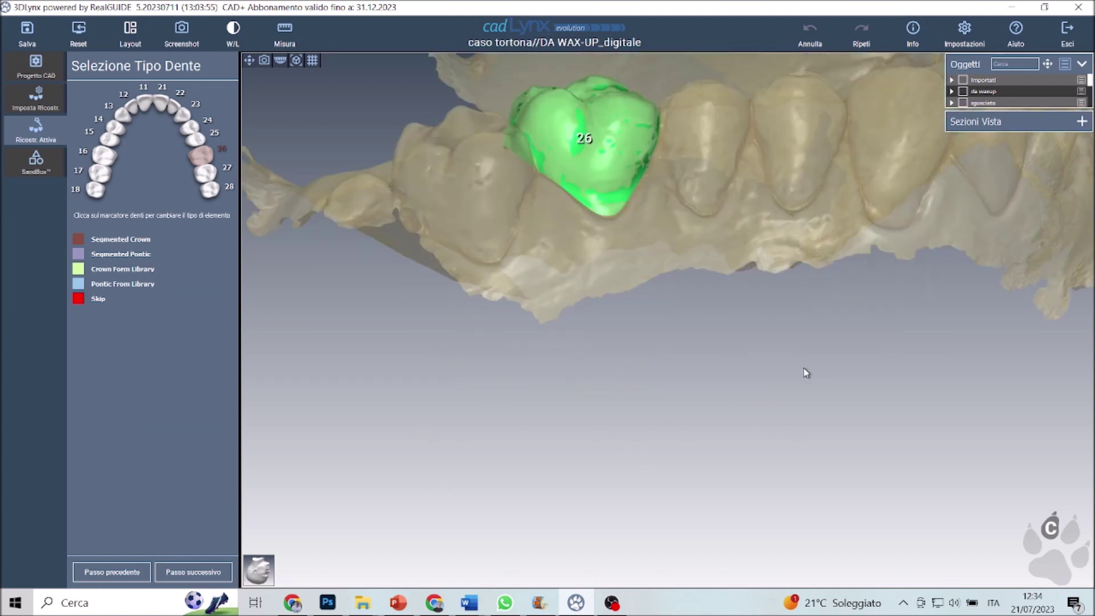
middle_click_drag(803, 368, 750, 464)
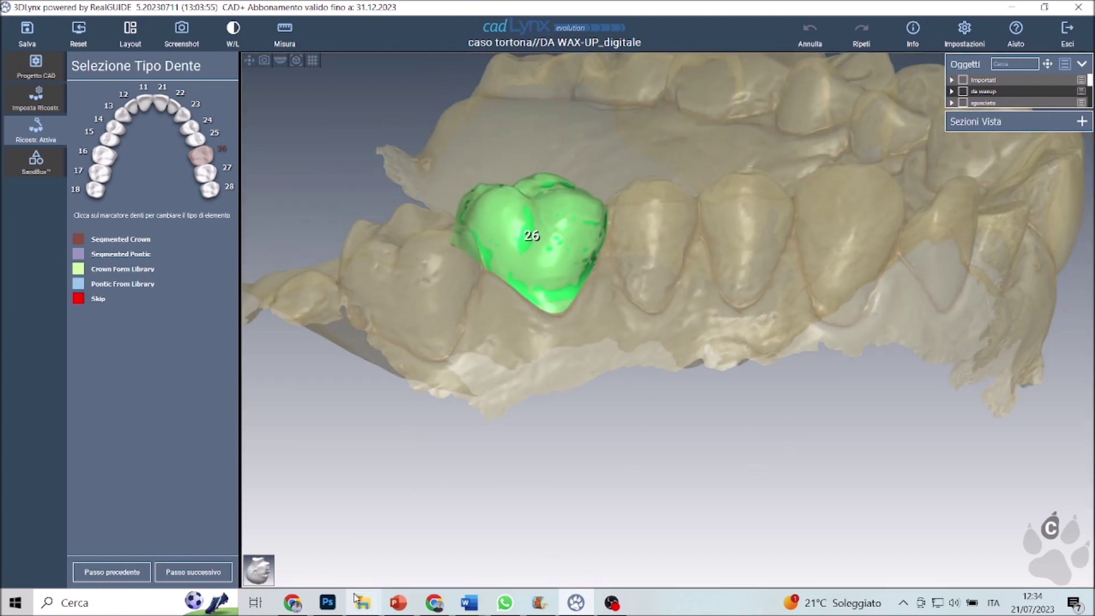
Keep the segmented crown type, position and insertion axis of tooth 26 and proceed to the abutment stage.
left_click(206, 572)
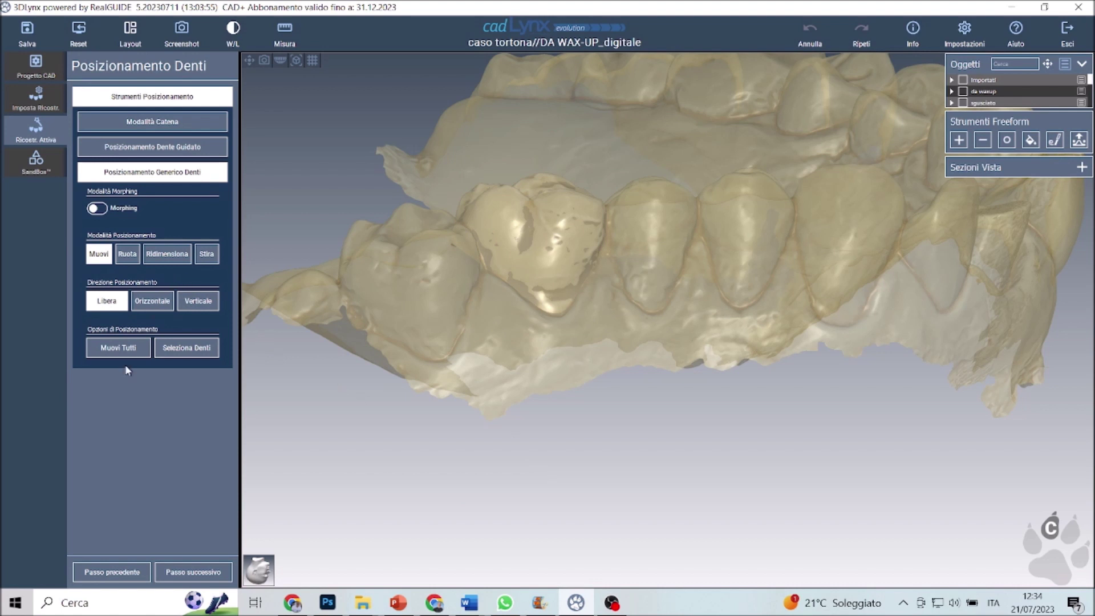
left_click(205, 573)
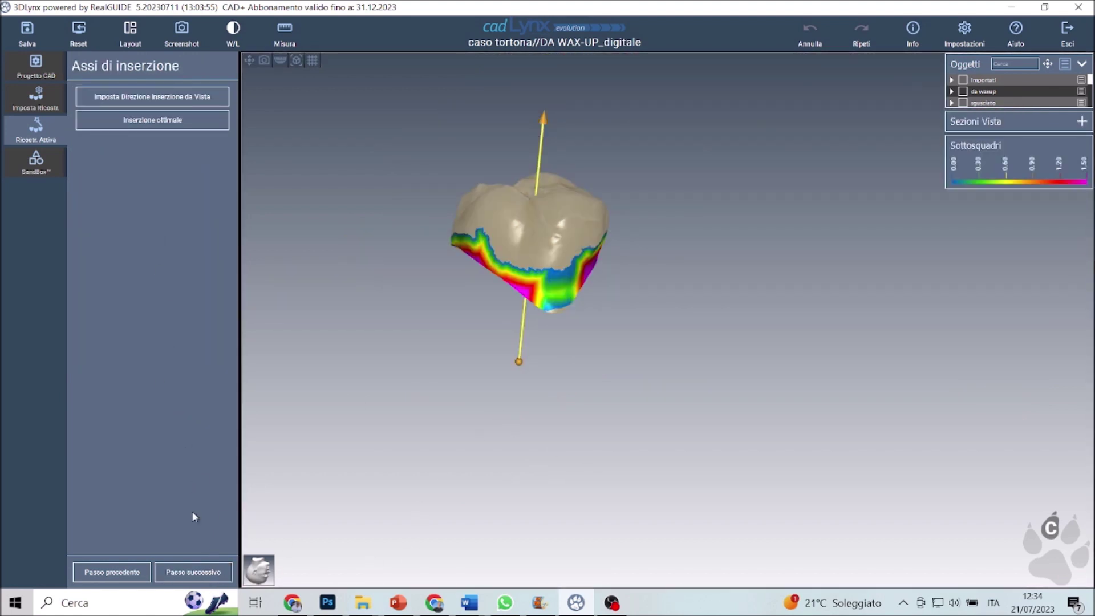
left_click(191, 572)
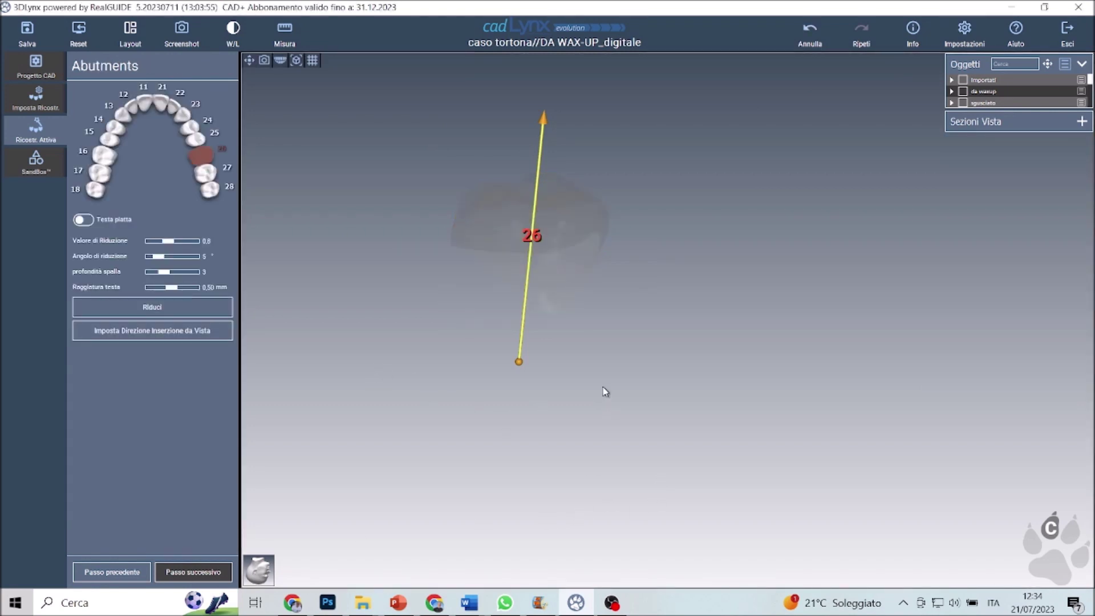
Reduce crown 26 to an abutment with the preset reduction values and inspect its shape from several sides.
right_click_drag(604, 387, 465, 383)
middle_click_drag(553, 312, 678, 329)
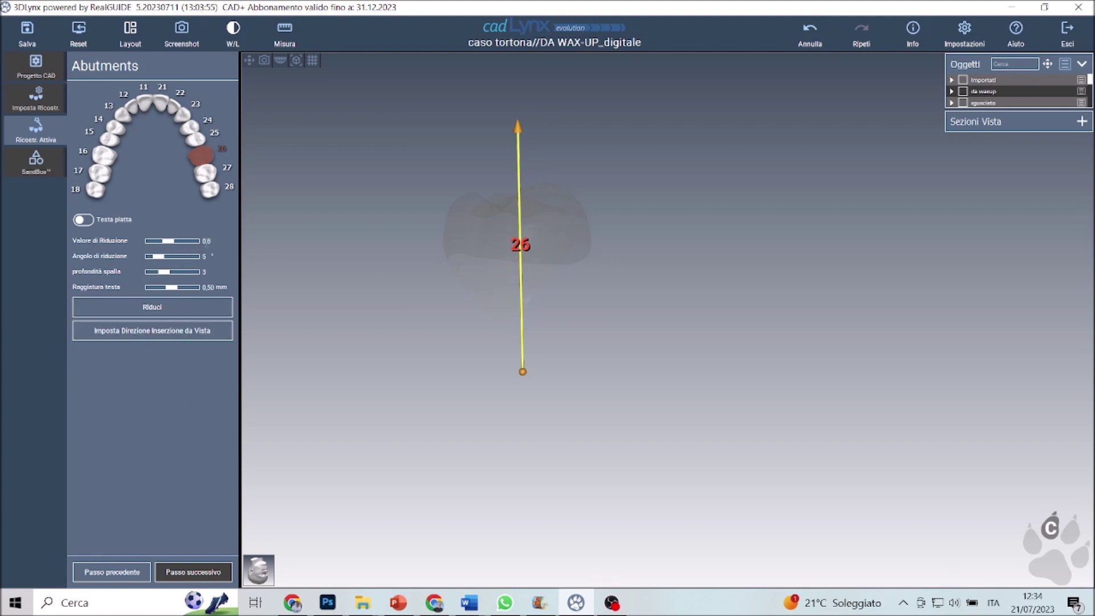
left_click(179, 313)
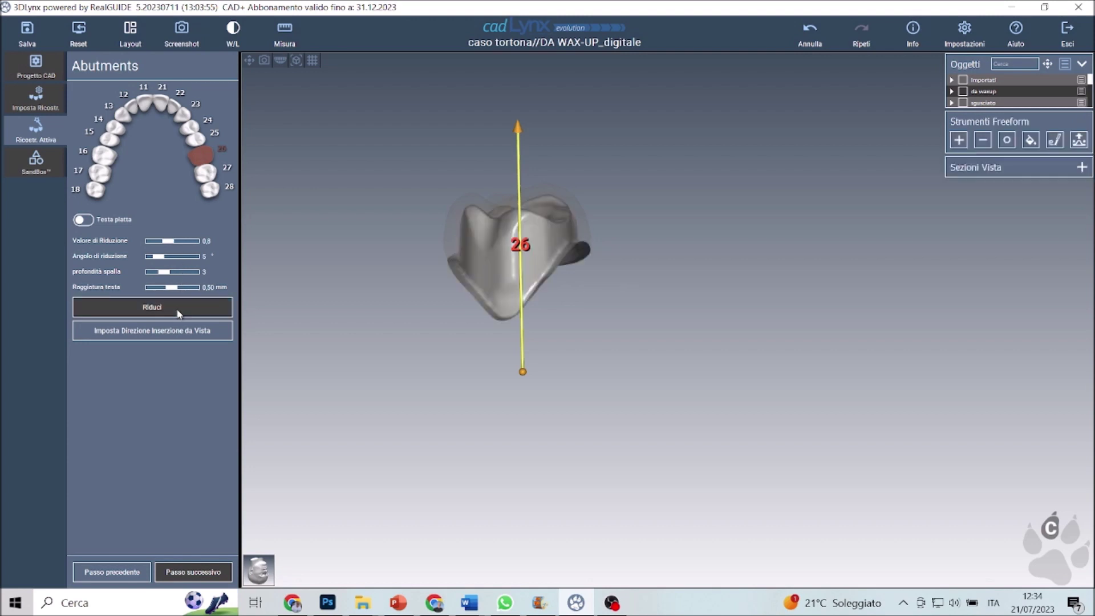
left_click_drag(559, 333, 340, 383)
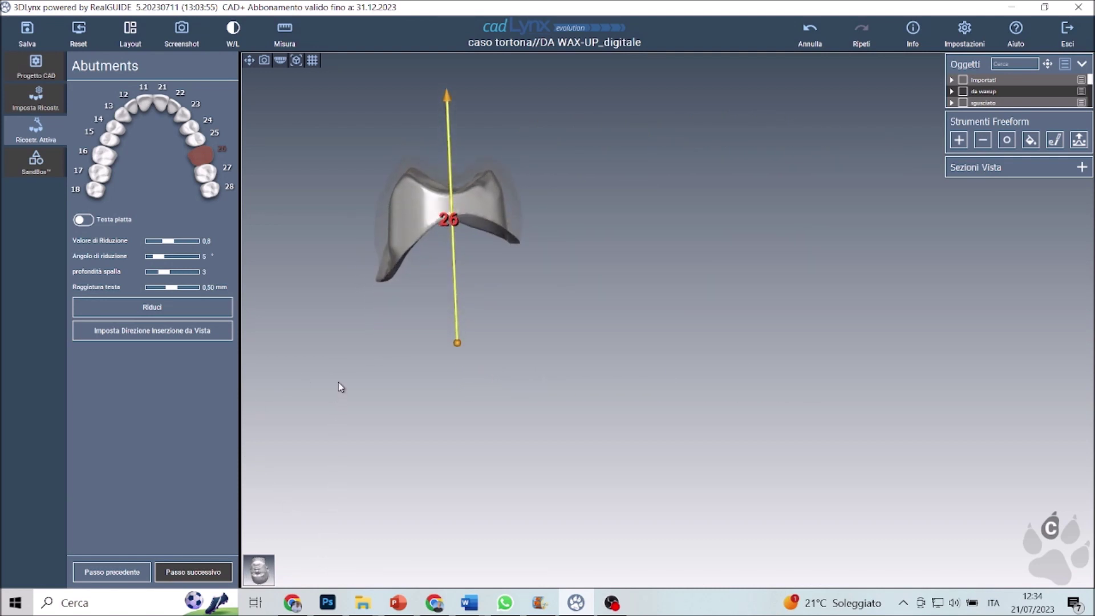
Enable the flat head option for abutment 26, add a cutting plane and raise it to the central fossa between the cusps.
left_click(87, 220)
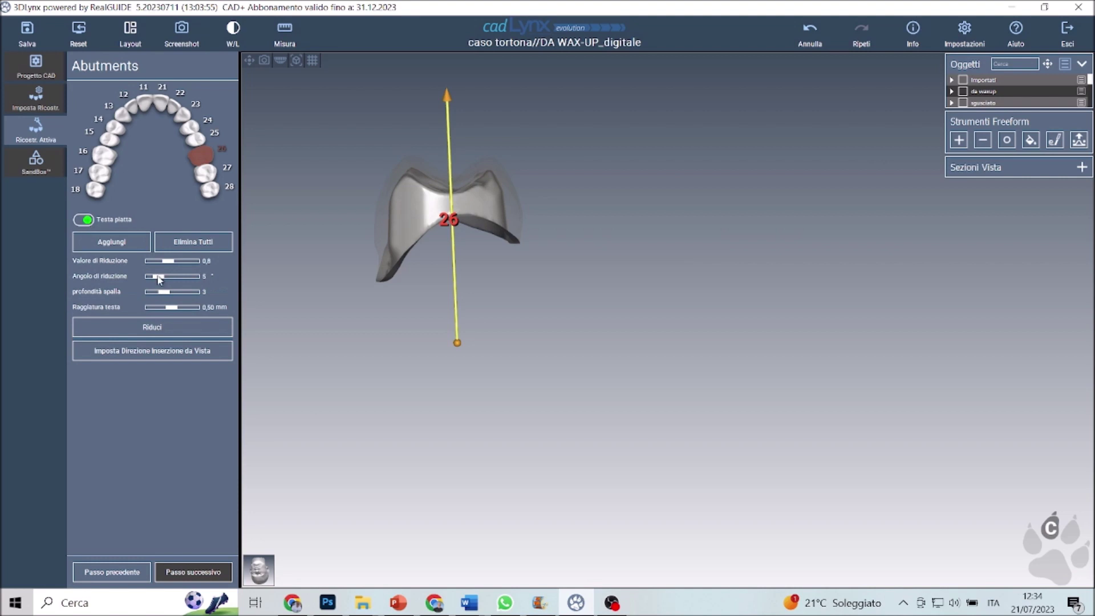
left_click(126, 243)
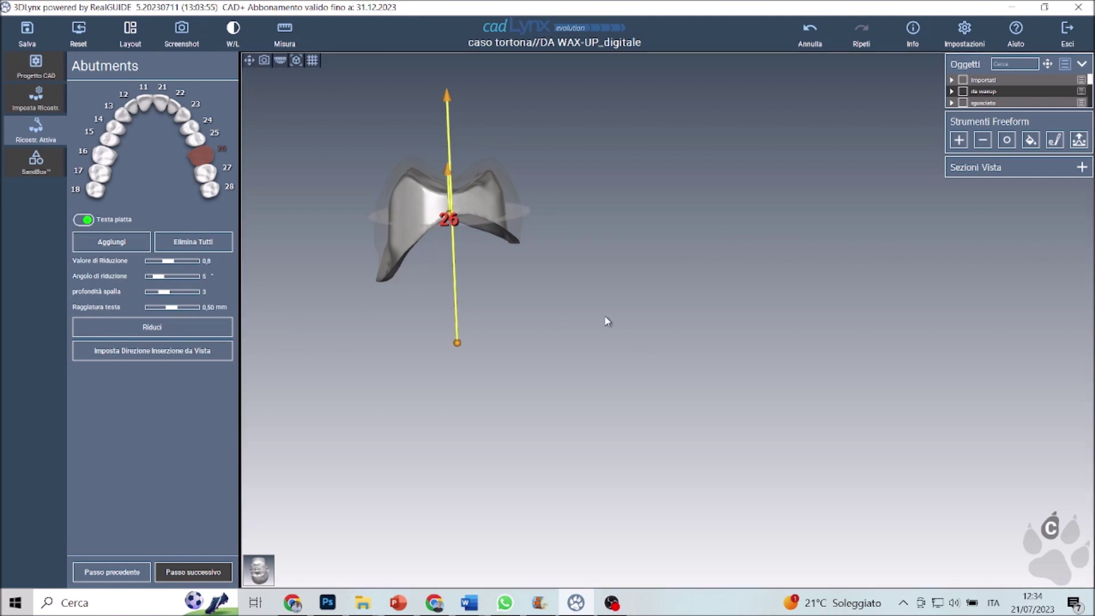
middle_click_drag(605, 317, 632, 419)
scroll(612, 415, "up", 5)
middle_click_drag(537, 338, 814, 462)
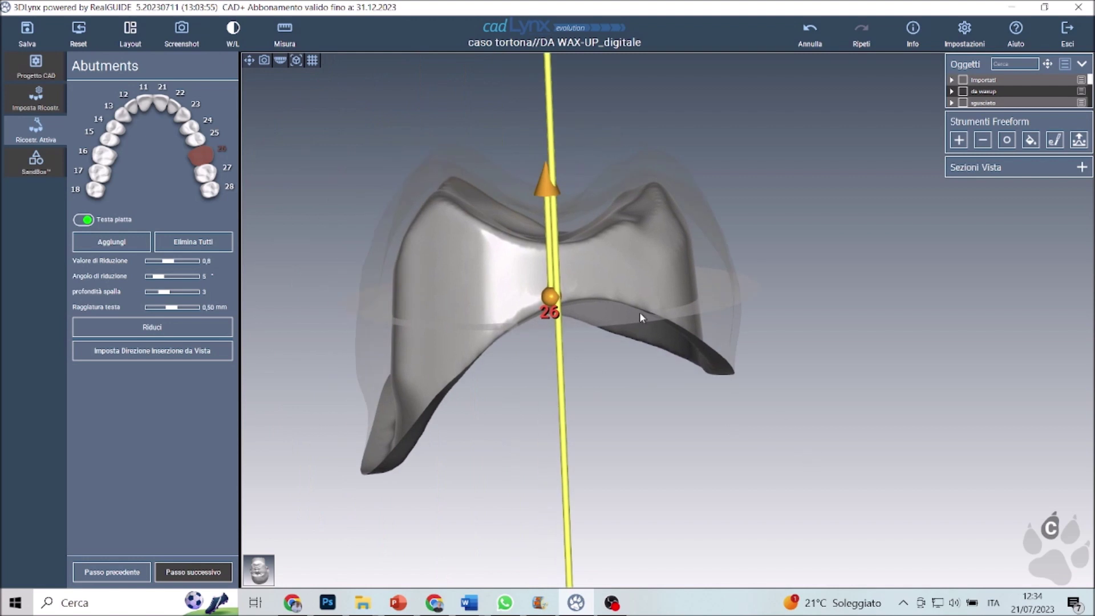
left_click_drag(550, 297, 545, 233)
Tilt the flat head plane in both directions so it slopes across the cusps of abutment 26.
right_click_drag(577, 385, 886, 376)
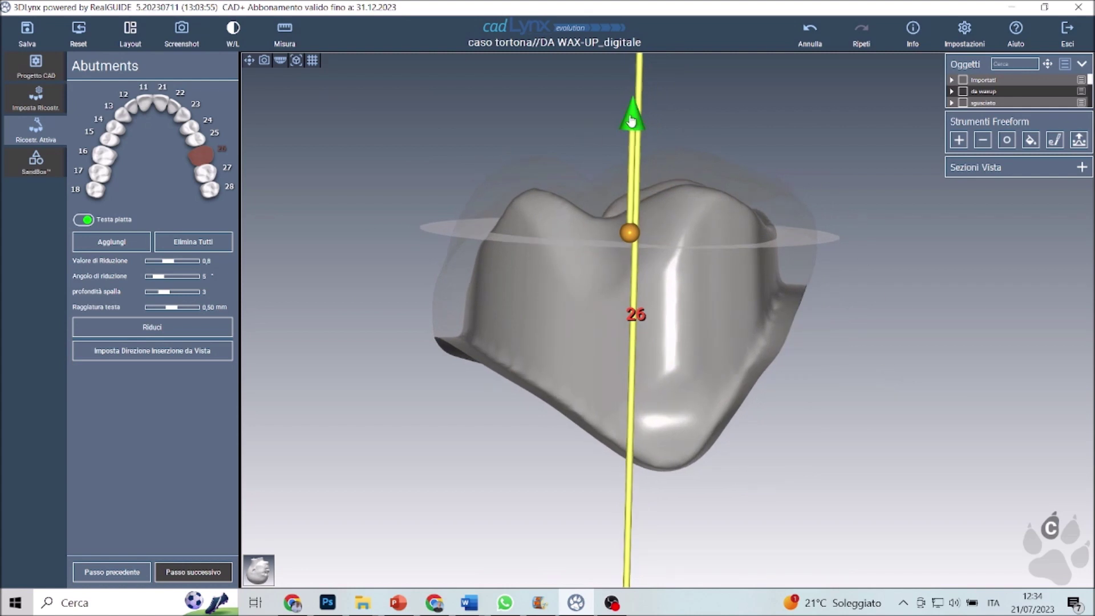
left_click_drag(632, 120, 619, 119)
right_click_drag(502, 382, 828, 363)
middle_click_drag(826, 360, 673, 373)
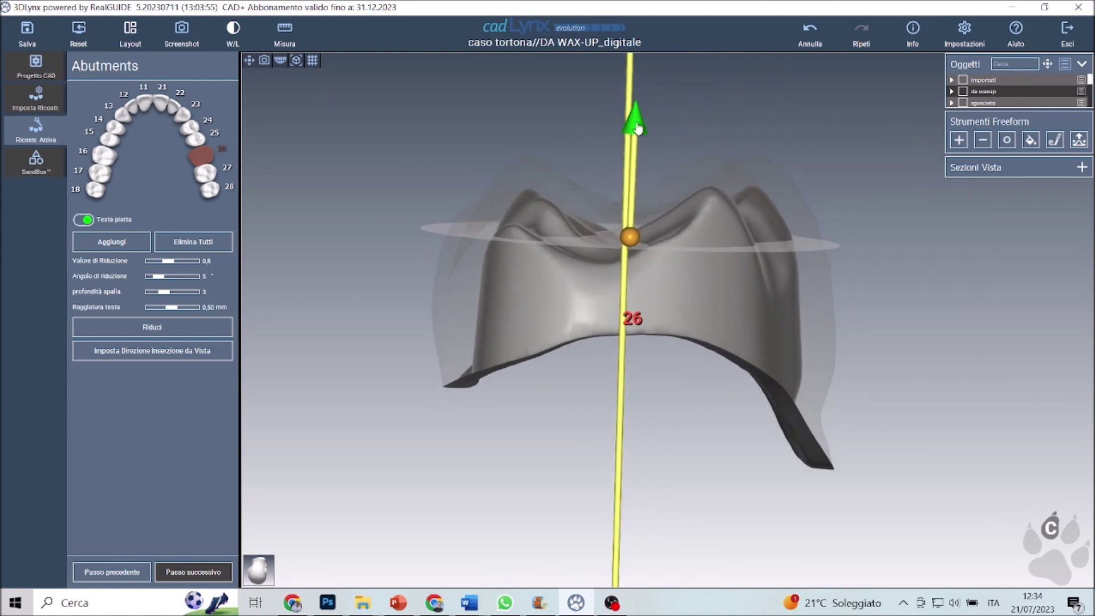
left_click_drag(637, 128, 617, 126)
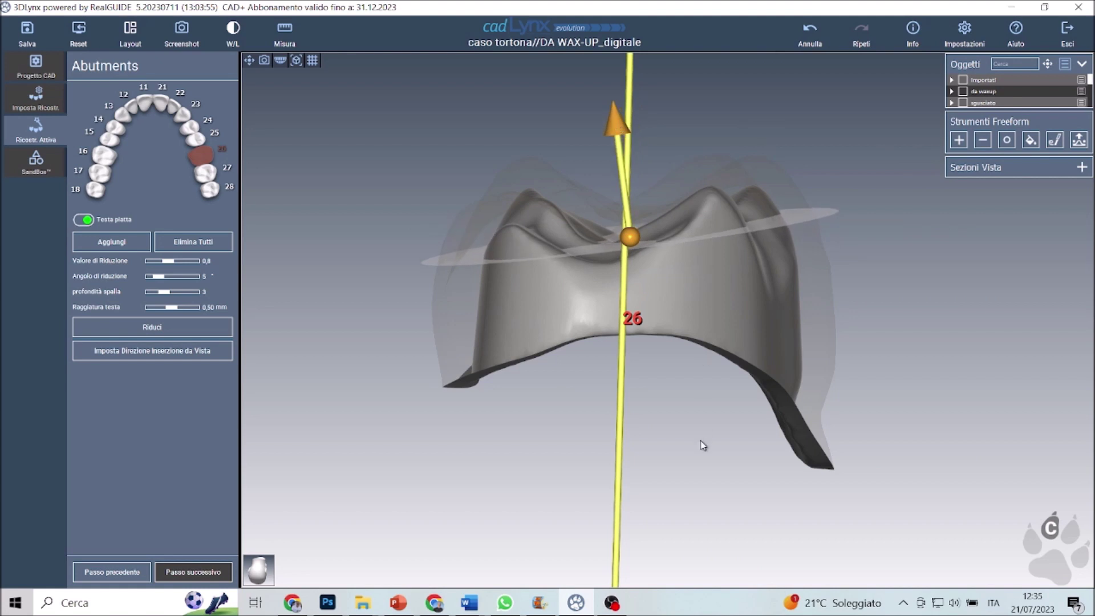
right_click_drag(703, 445, 257, 437)
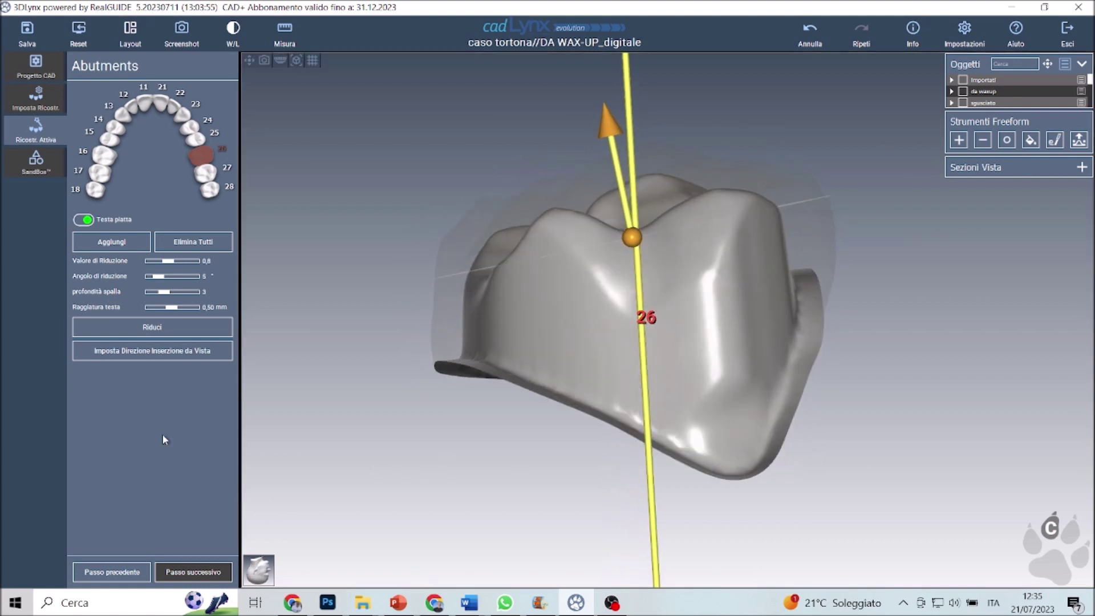
Regenerate the reduction of abutment 26 with the tilted flat head plane and complete the abutment design.
left_click(153, 328)
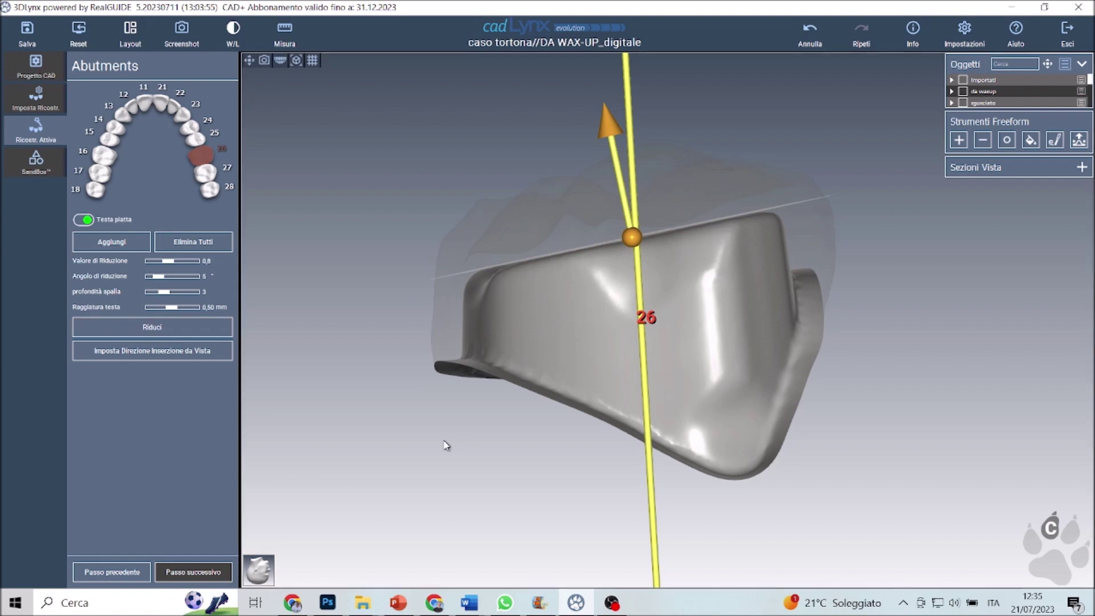
right_click_drag(447, 442, 831, 453)
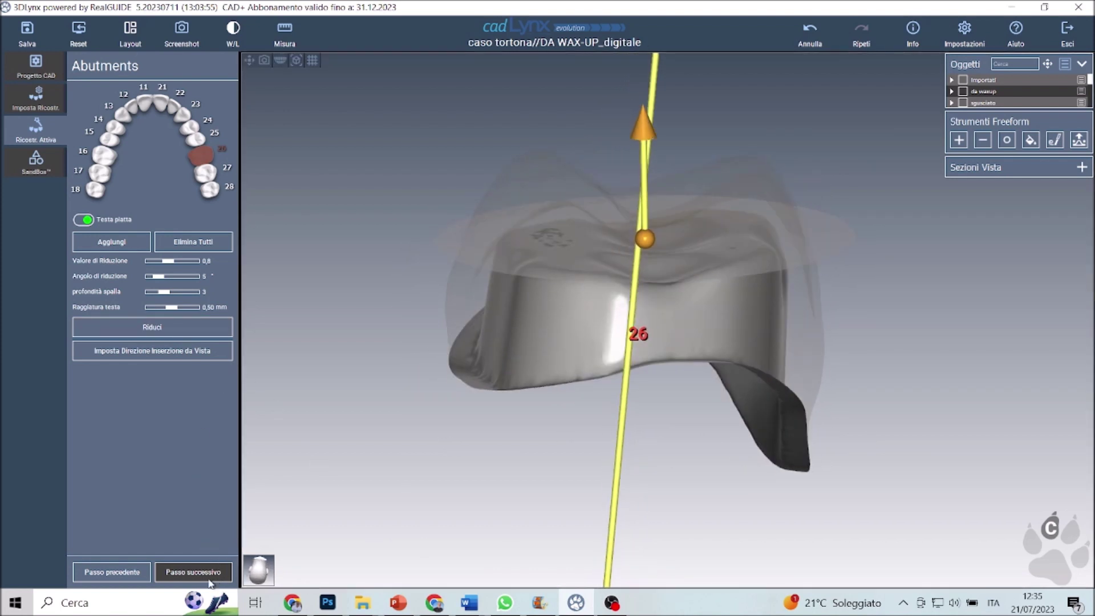
left_click(193, 572)
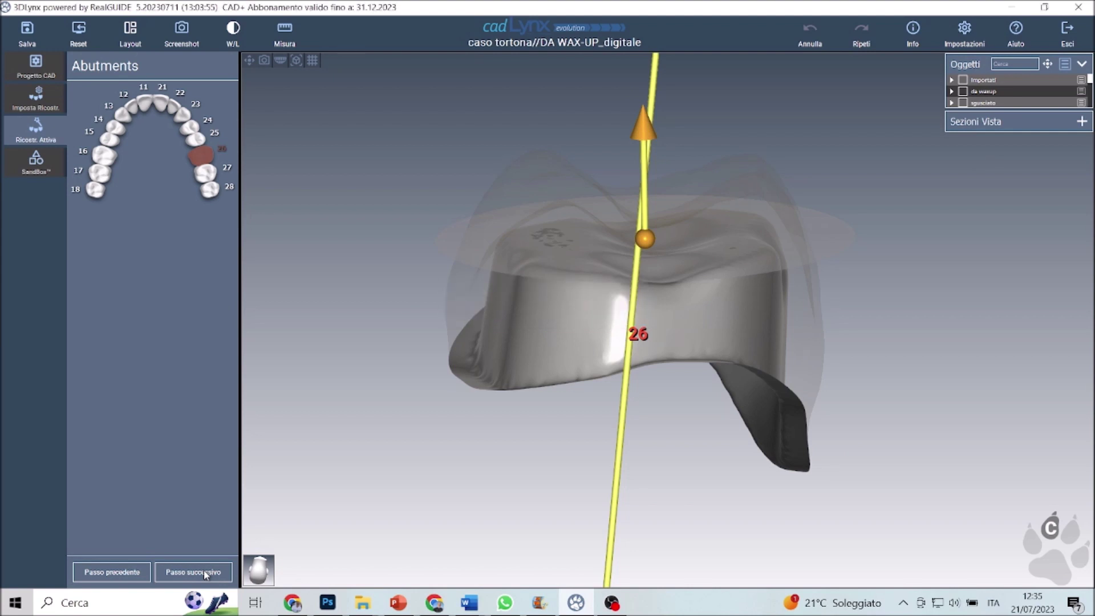
Check the prepared stump on the model in the thimble modelling stage and proceed to the undercut stage.
left_click(206, 575)
left_click_drag(744, 447, 512, 543)
scroll(389, 454, "down", 5)
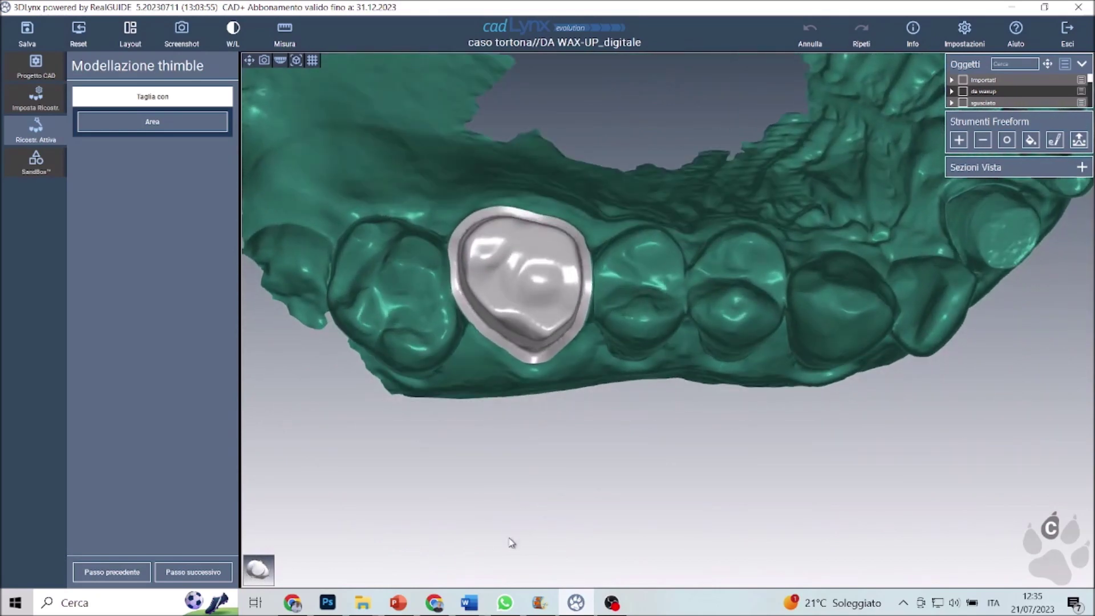
left_click(217, 577)
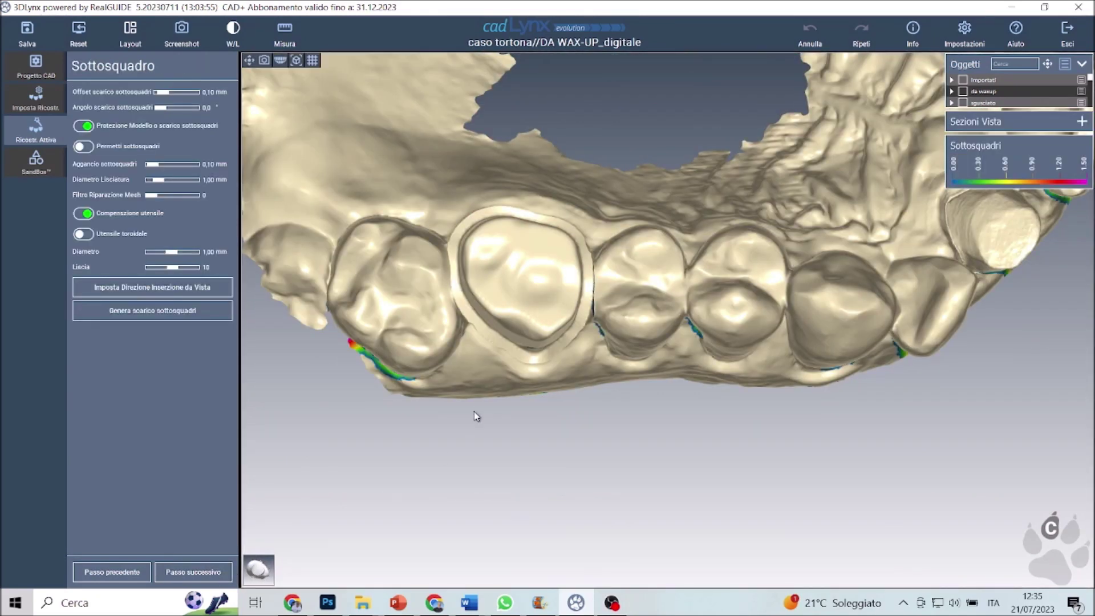
Generate the undercut relief along the current view direction, with offset and smoothing diameter at 0,00 mm and tool compensation off.
left_click_drag(476, 409, 472, 430)
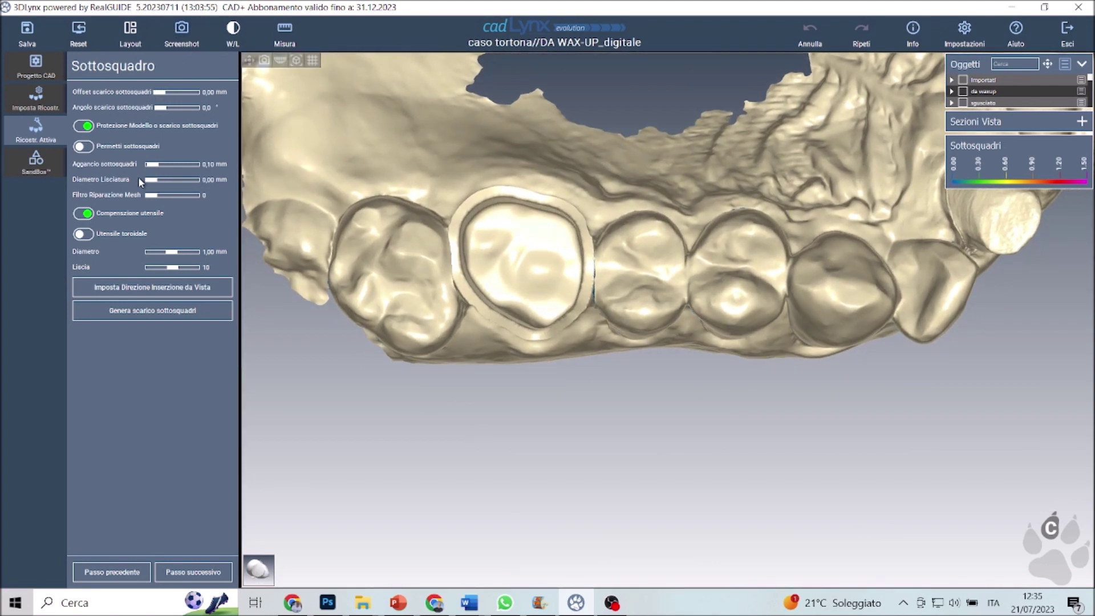
left_click(85, 219)
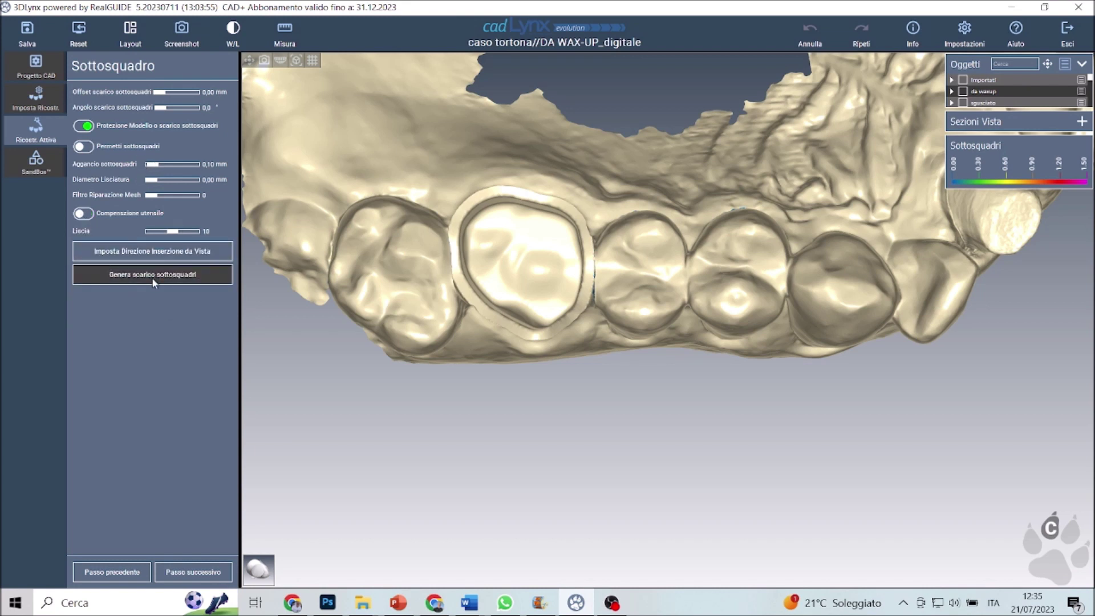
left_click(153, 250)
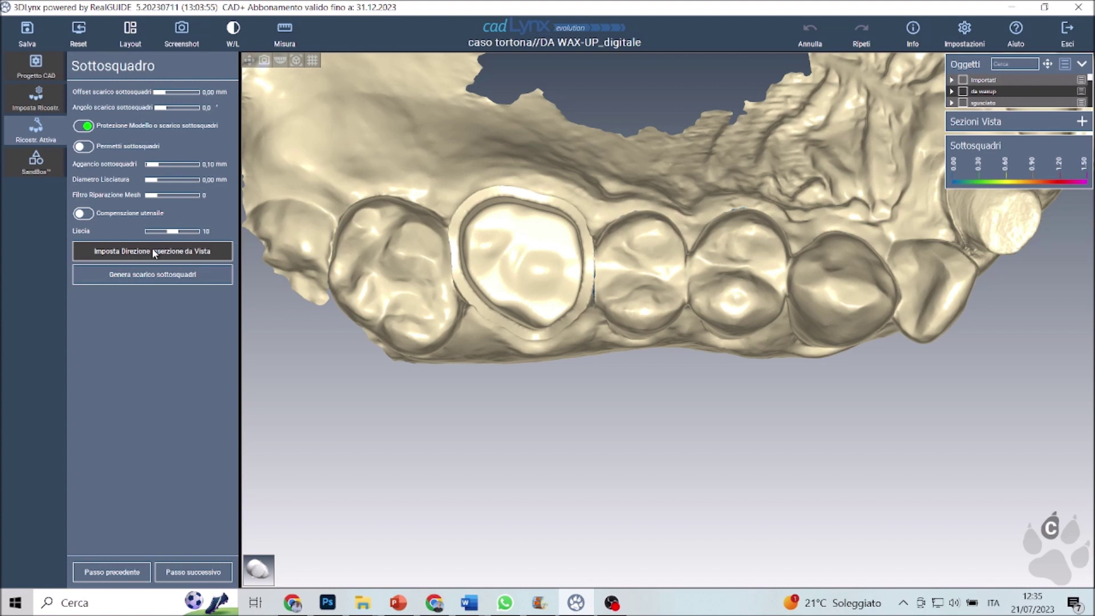
left_click(159, 276)
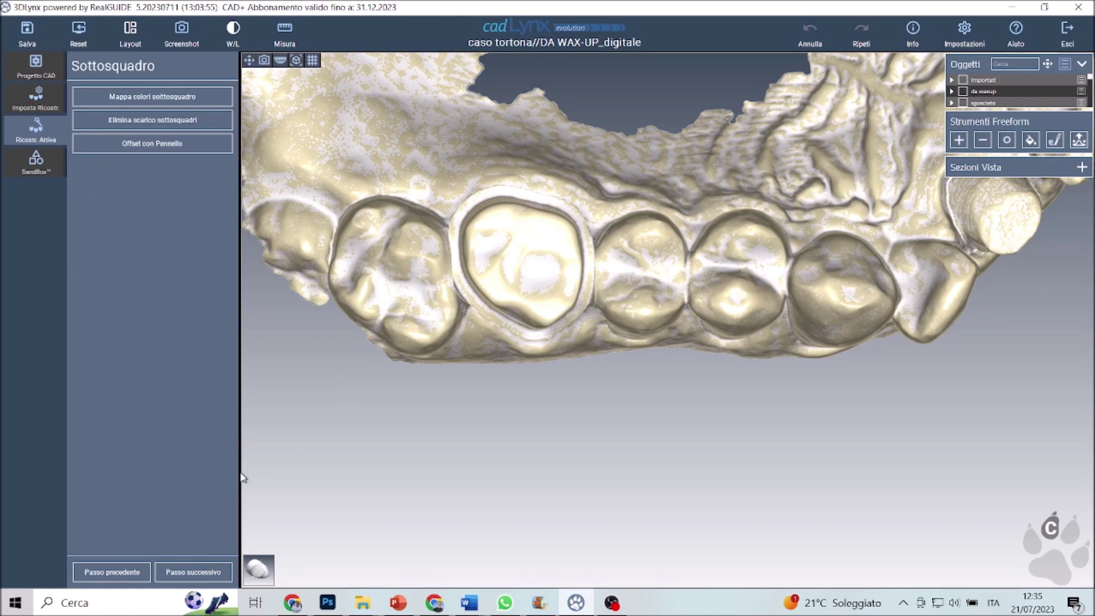
left_click(212, 574)
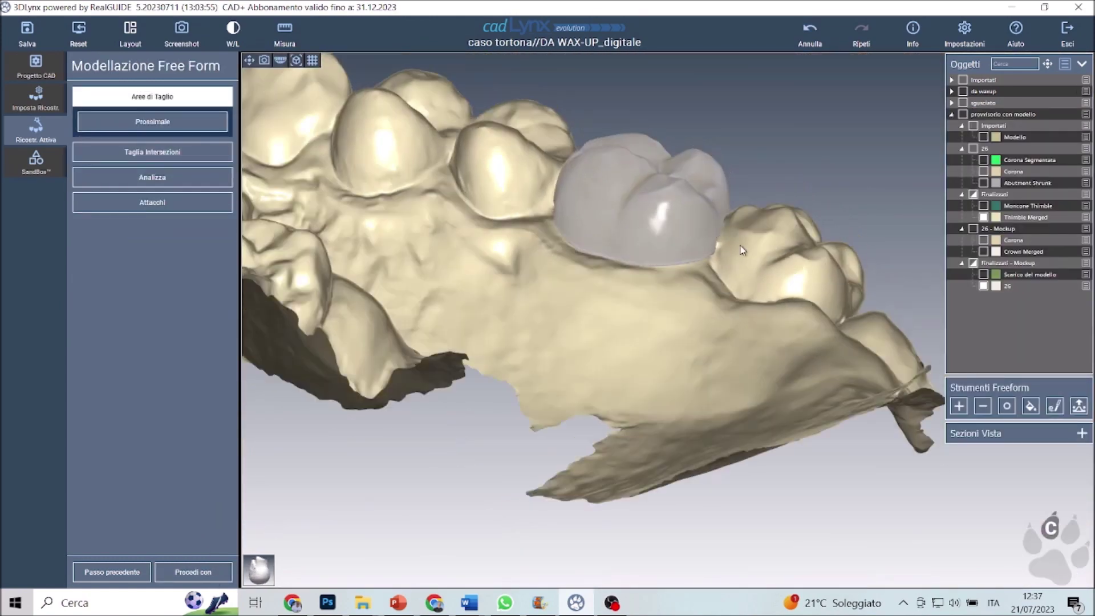
Inspect crown 26 over the prepared stump from the occlusal and buccal sides and proceed to the model creation stage.
right_click_drag(740, 250, 702, 457)
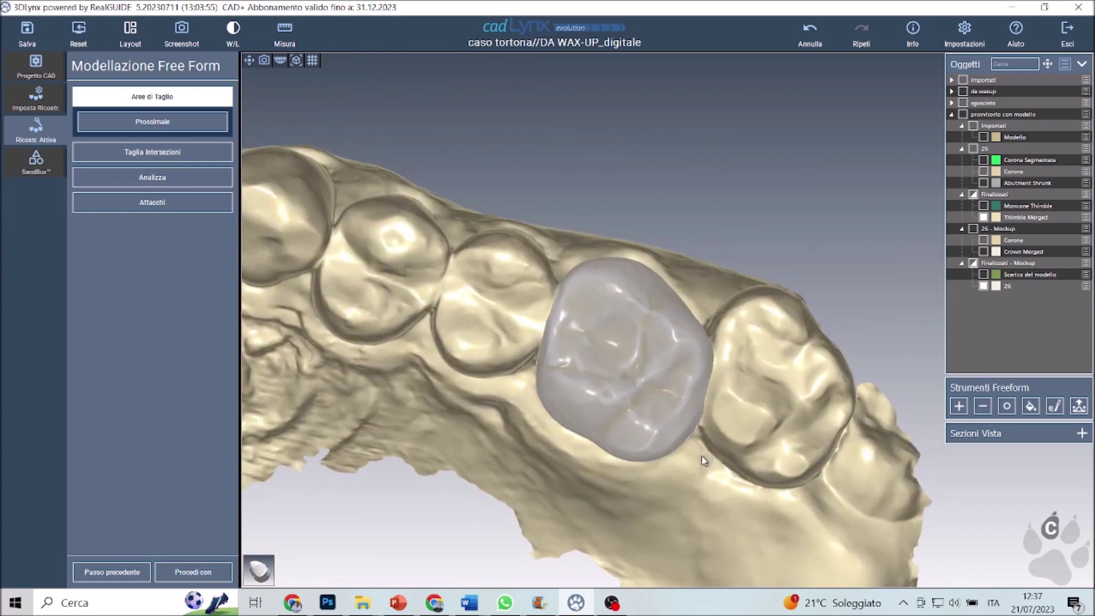
left_click(625, 343)
right_click_drag(787, 377, 652, 311)
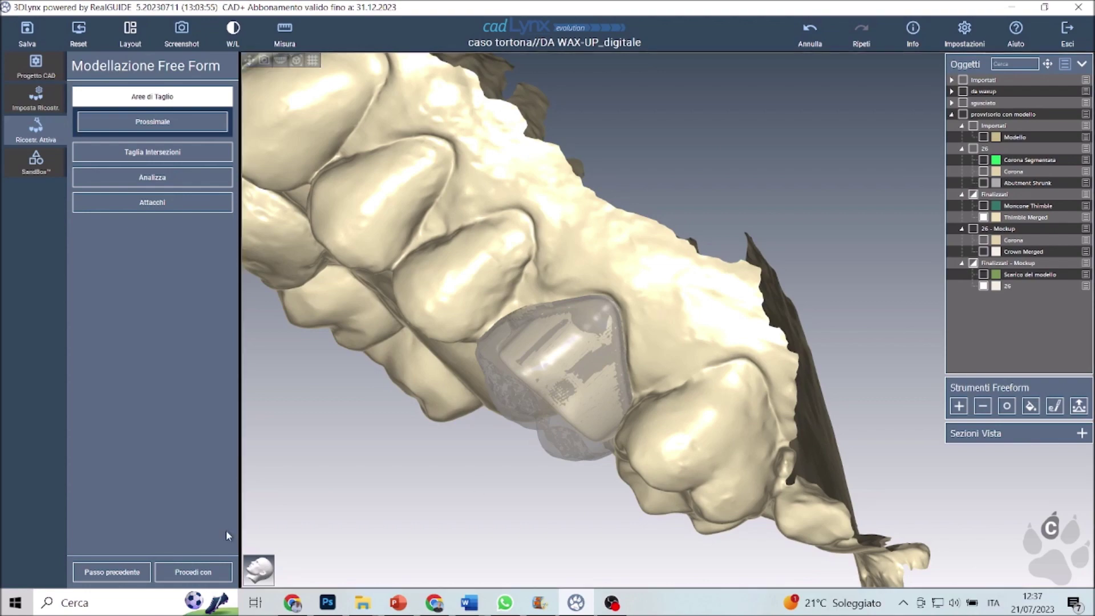
right_click_drag(690, 547, 882, 566)
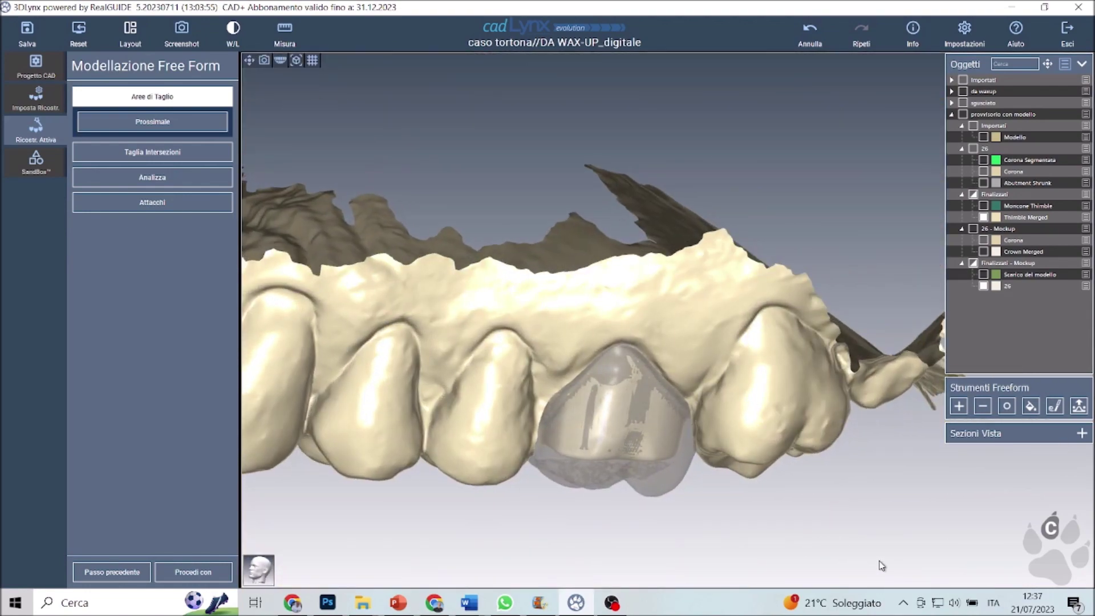
left_click(207, 573)
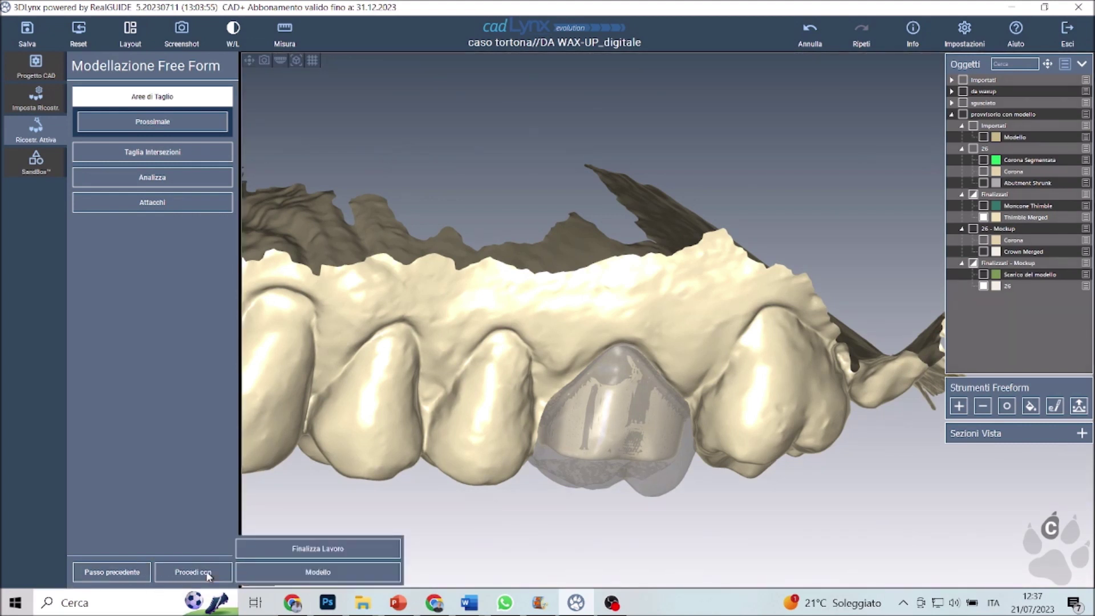
left_click(333, 572)
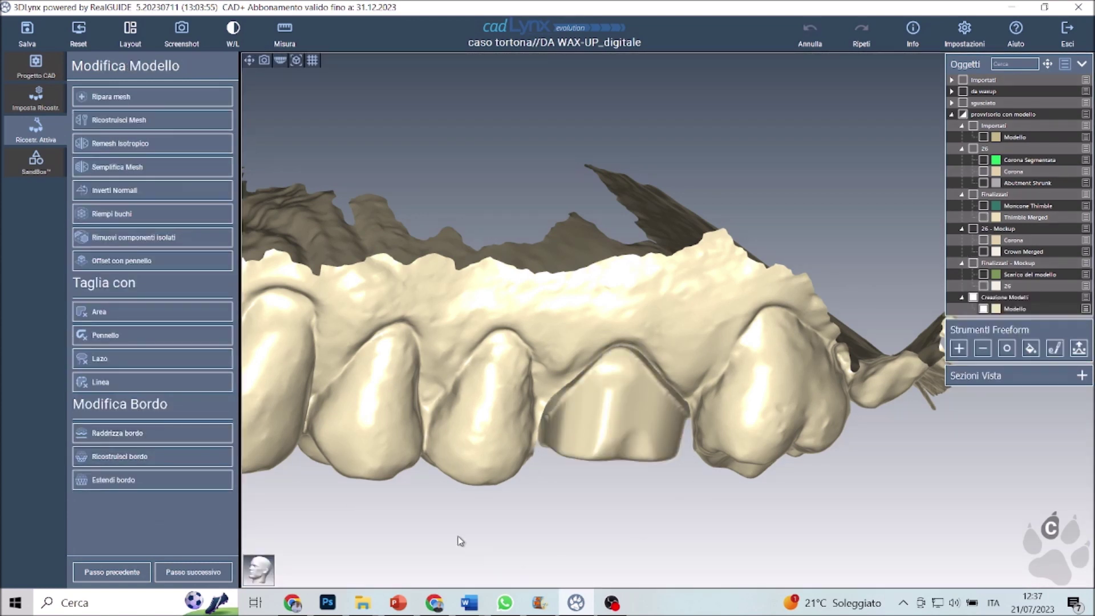
Cut away the model area outside the five teeth around stump 26 and extrude the border 5,0 mm as a shell with base relief cuts.
scroll(483, 445, "down", 5)
left_click(149, 311)
left_click_drag(536, 456, 575, 452)
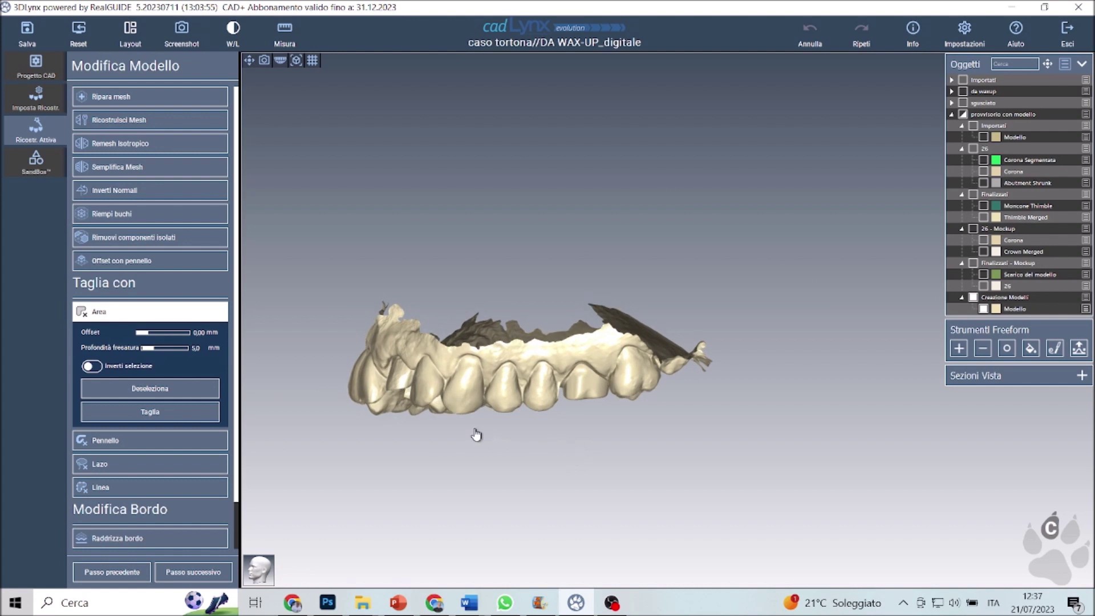
mouse_move(433, 415)
left_mouse_down()
mouse_move(456, 357)
mouse_move(588, 341)
mouse_move(656, 358)
mouse_move(693, 407)
mouse_move(457, 125)
mouse_move(317, 492)
mouse_move(468, 522)
left_mouse_up()
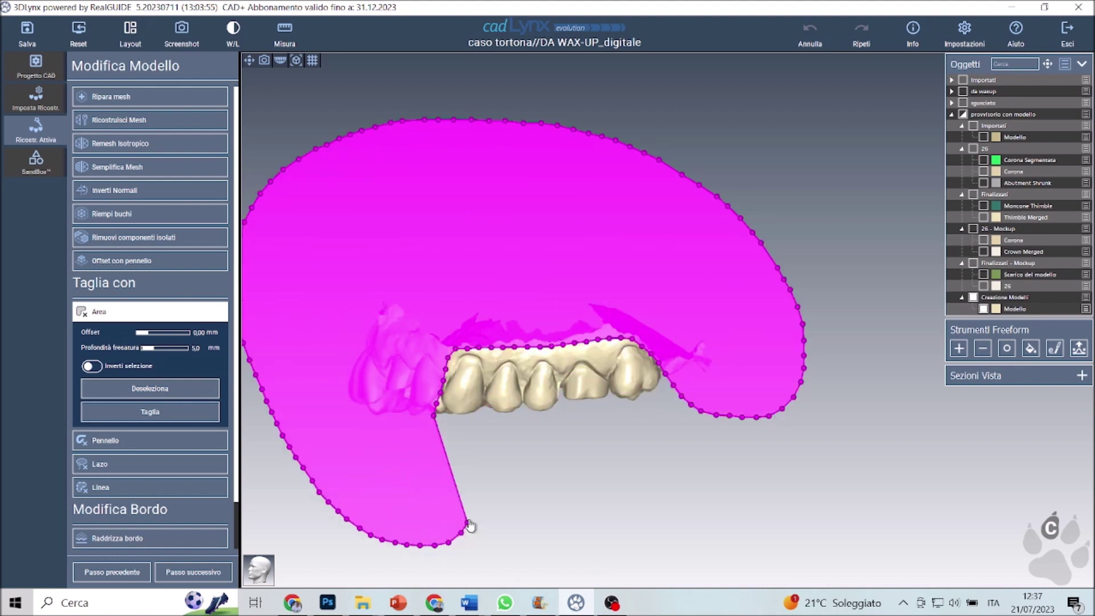
left_click(214, 421)
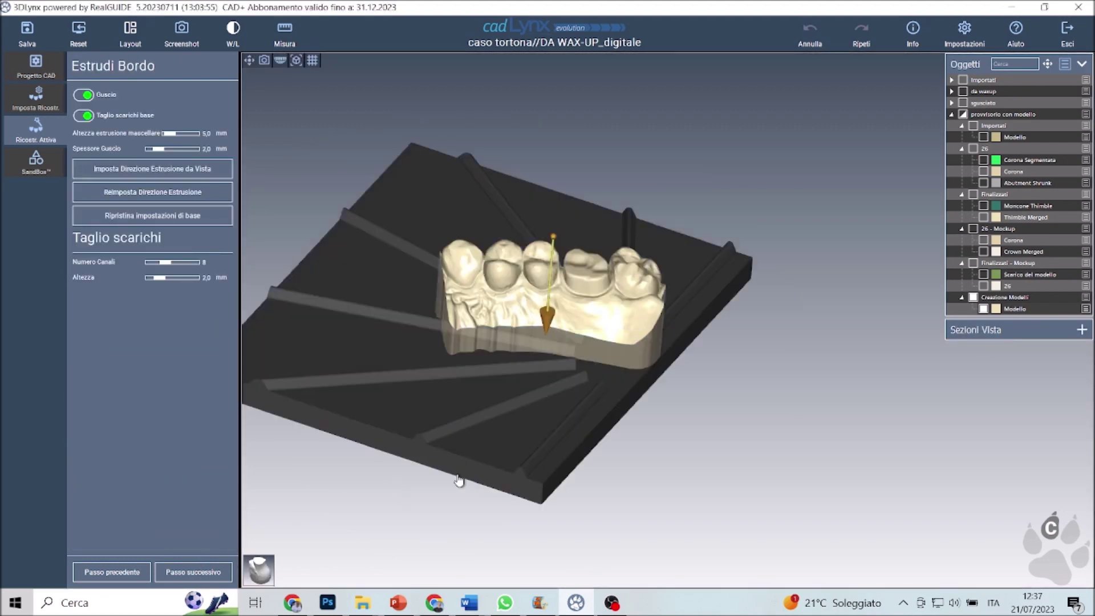
left_click_drag(459, 481, 375, 346)
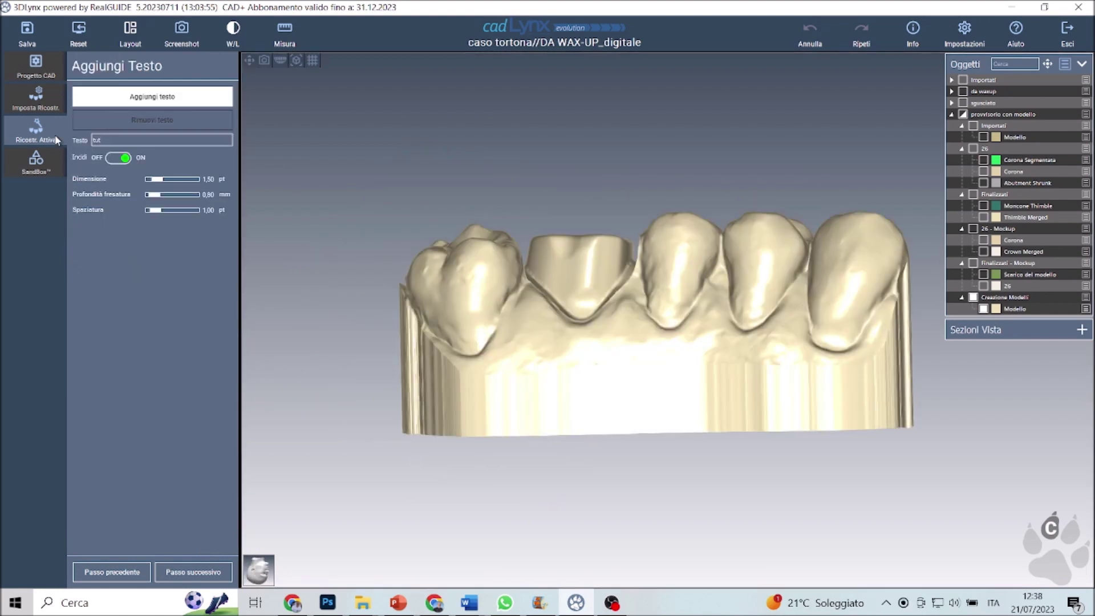
Engrave the text "tutorial pre-op" on the buccal side of the model base and generate the model for review.
type("ial pre-op")
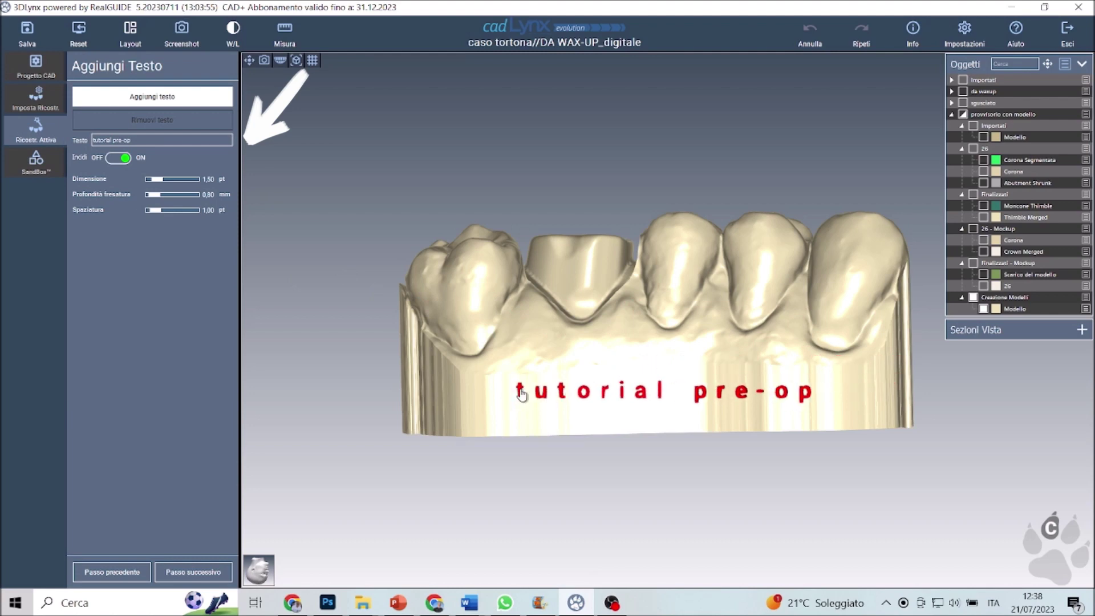
left_click(521, 395)
left_click_drag(699, 481, 783, 494)
left_click(203, 573)
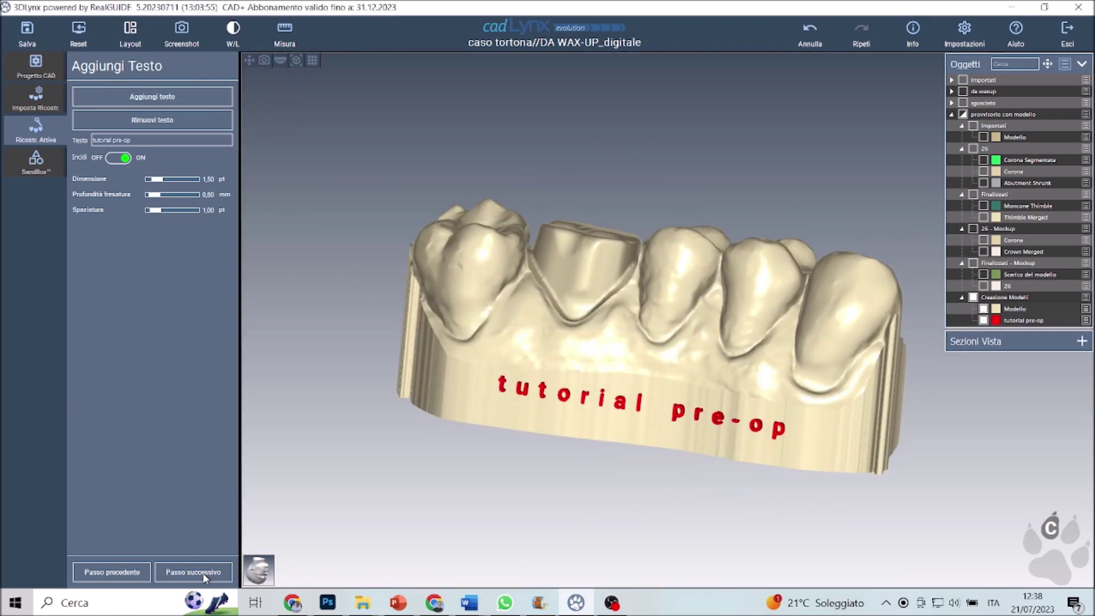
left_click(203, 574)
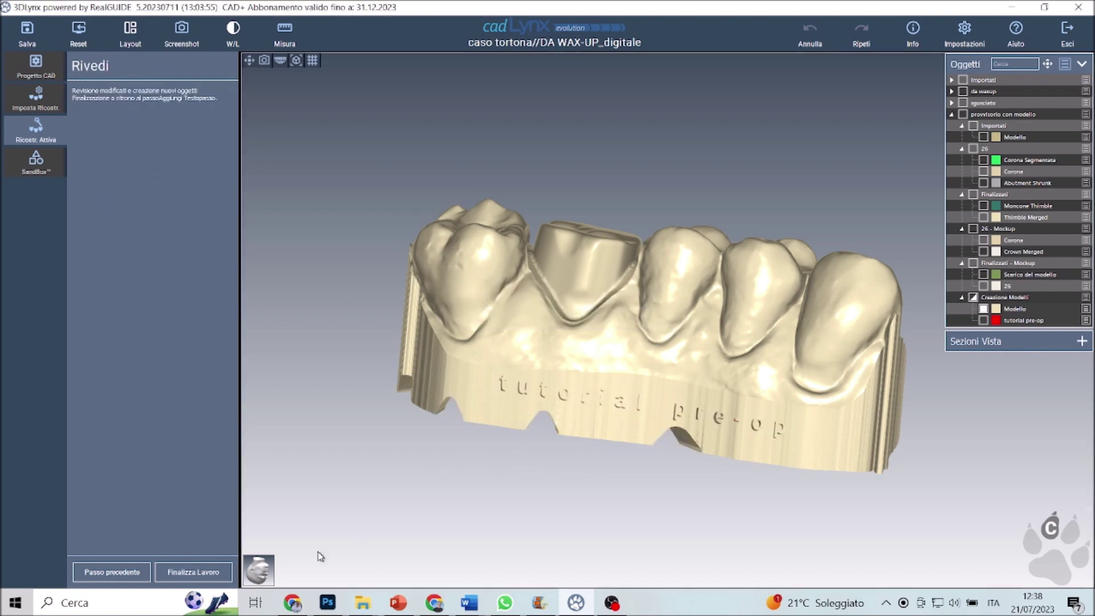
left_click_drag(463, 476, 484, 541)
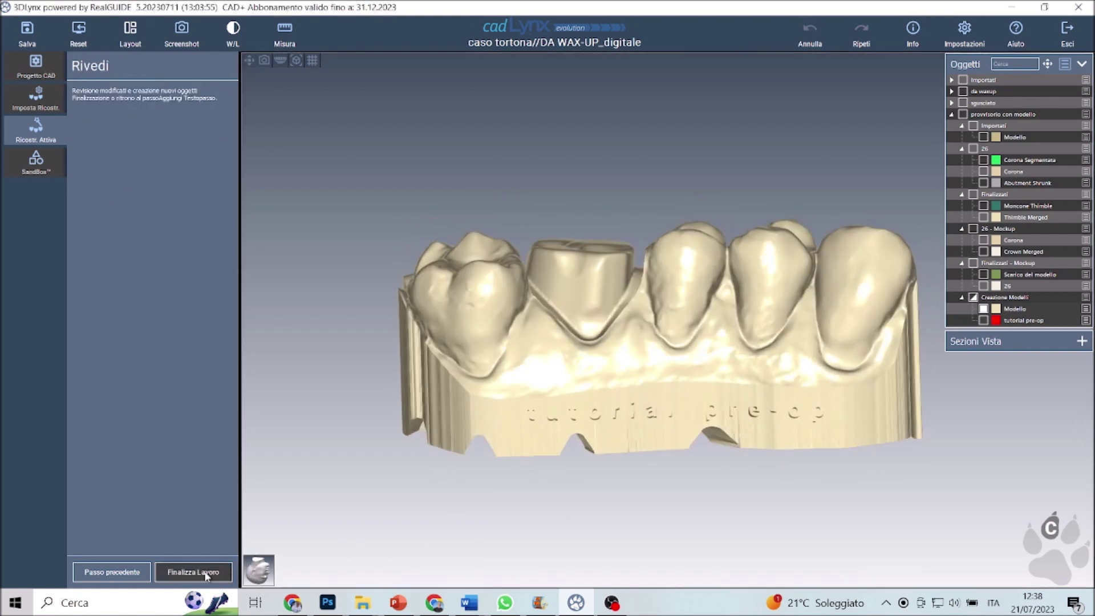